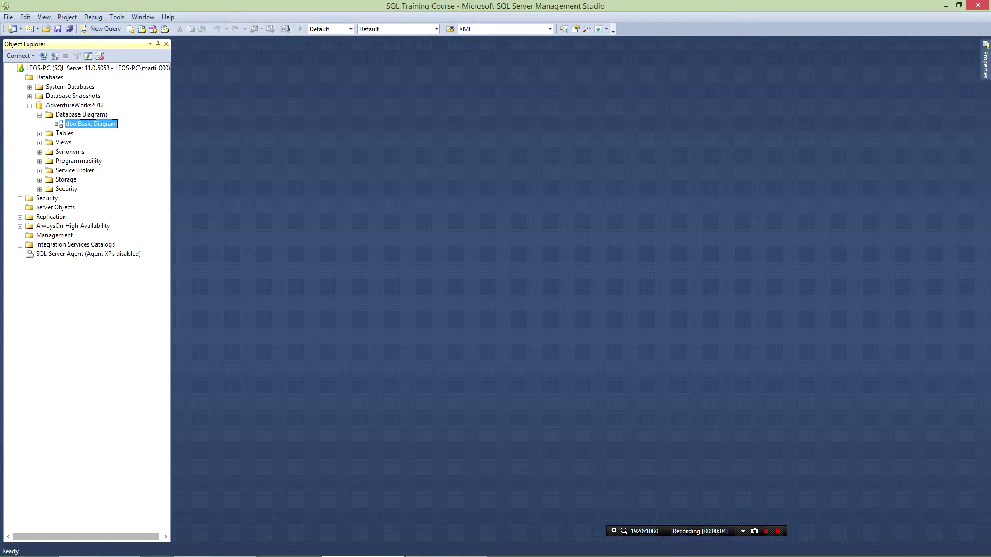
# - Open the AdventureWorks2012 Basic Diagram for editing and reposition the Customer (Sales) table slightly higher
pyautogui.rightClick(110, 125)
pyautogui.click(137, 142)
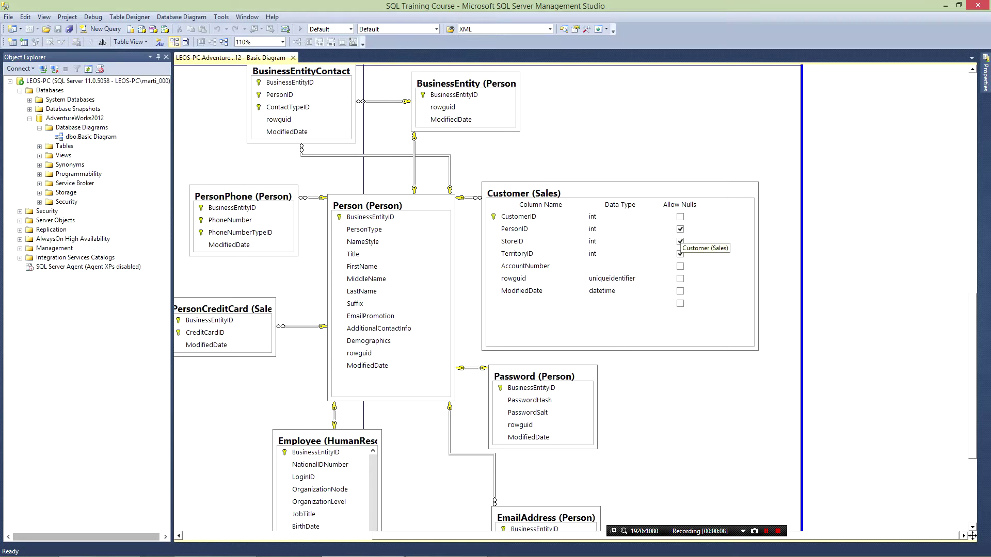
pyautogui.click(679, 240)
pyautogui.moveTo(678, 240); pyautogui.dragTo(692, 207)
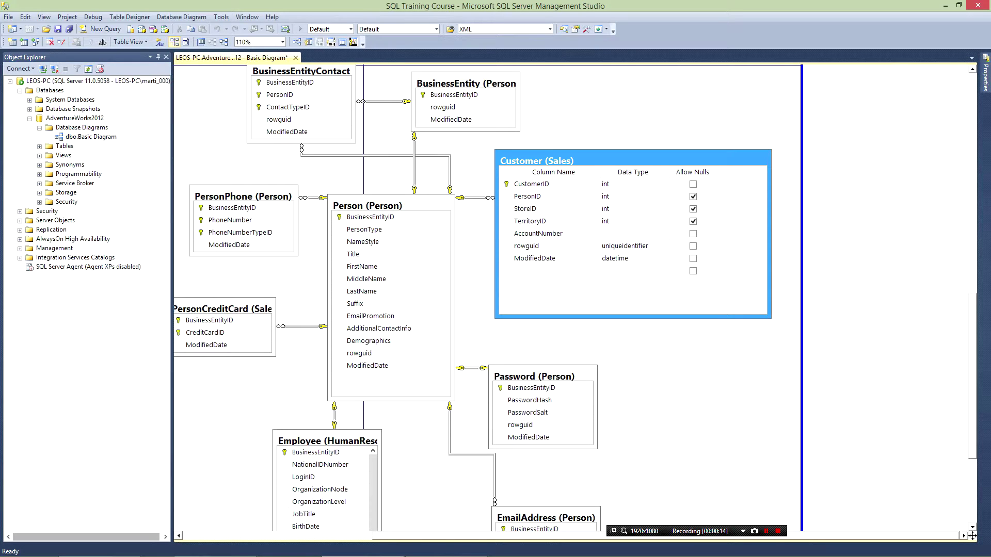
# - Find the Sales.Customer table in the AdventureWorks2012 database and query its top 1000 rows
pyautogui.click(40, 146)
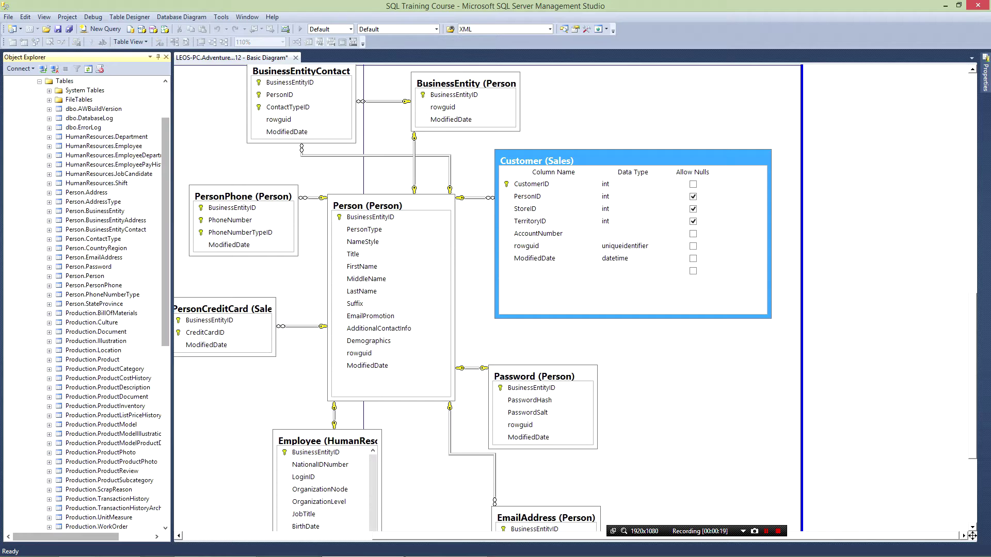
pyautogui.scroll(-10, 85, 304)
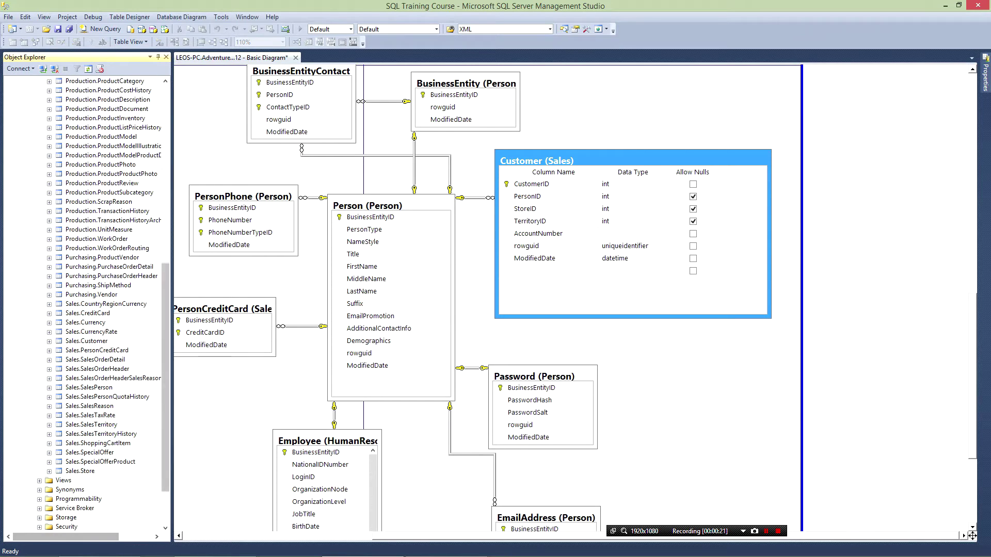
pyautogui.rightClick(101, 342)
pyautogui.click(109, 371)
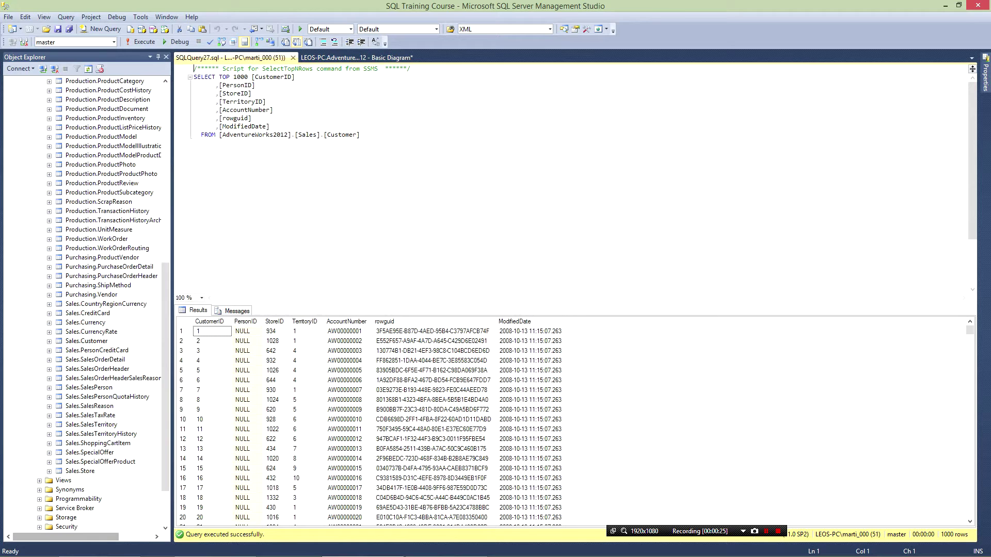
# - In the Basic Diagram, add a LastUpdatedDate column of type datetime to the Customer table, with nulls disallowed
pyautogui.click(356, 57)
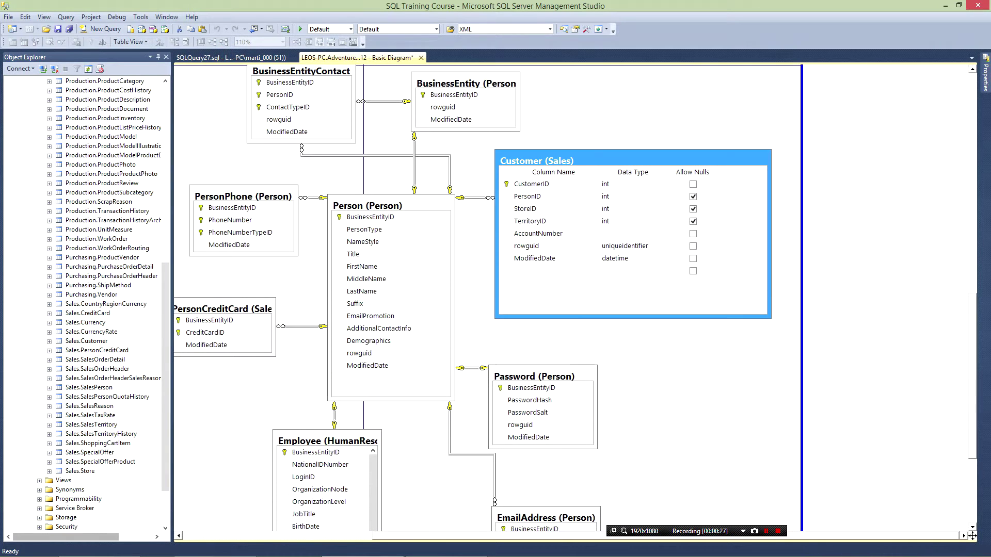
pyautogui.click(553, 271)
pyautogui.write('L')
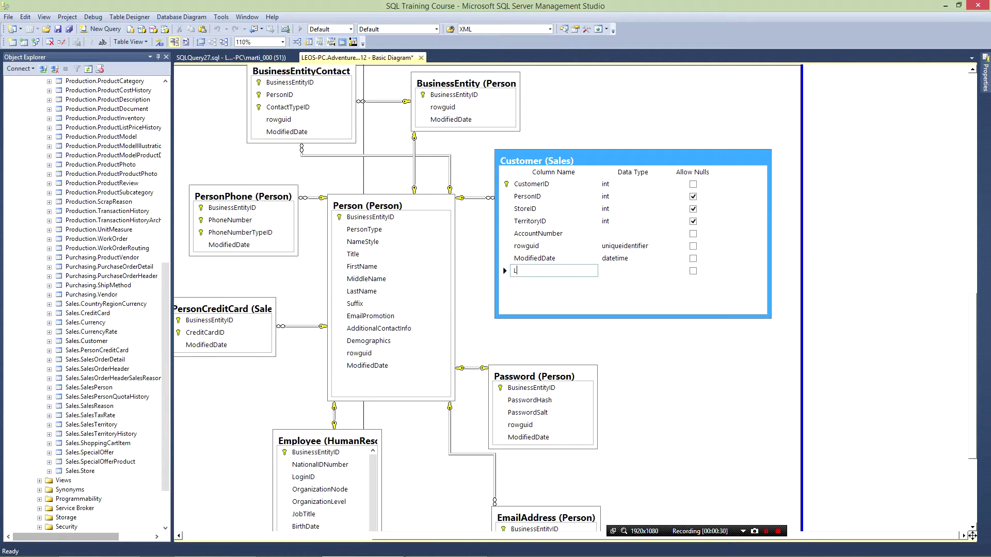
pyautogui.write('astUpdatedDate')
pyautogui.press('Tab')
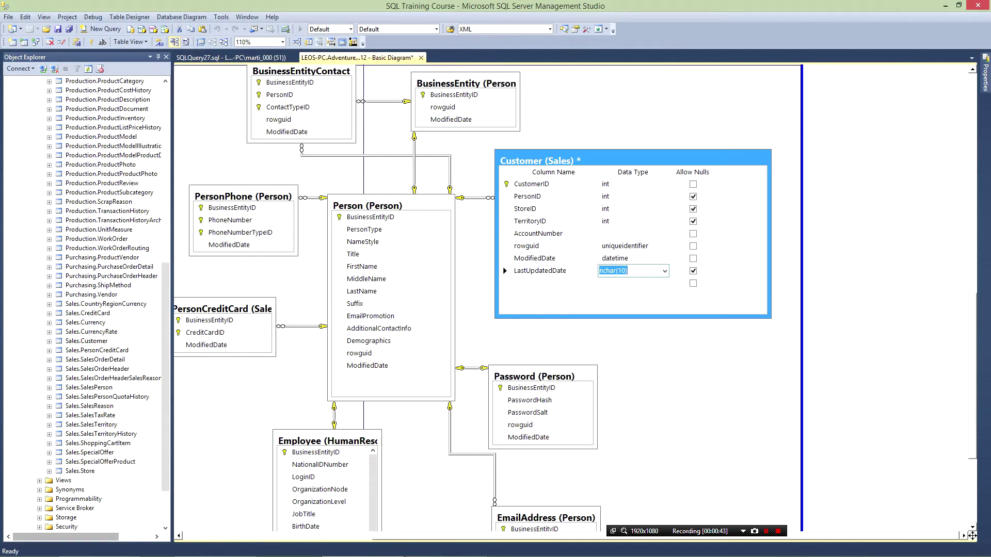
pyautogui.write('Datetime')
pyautogui.press('Tab')
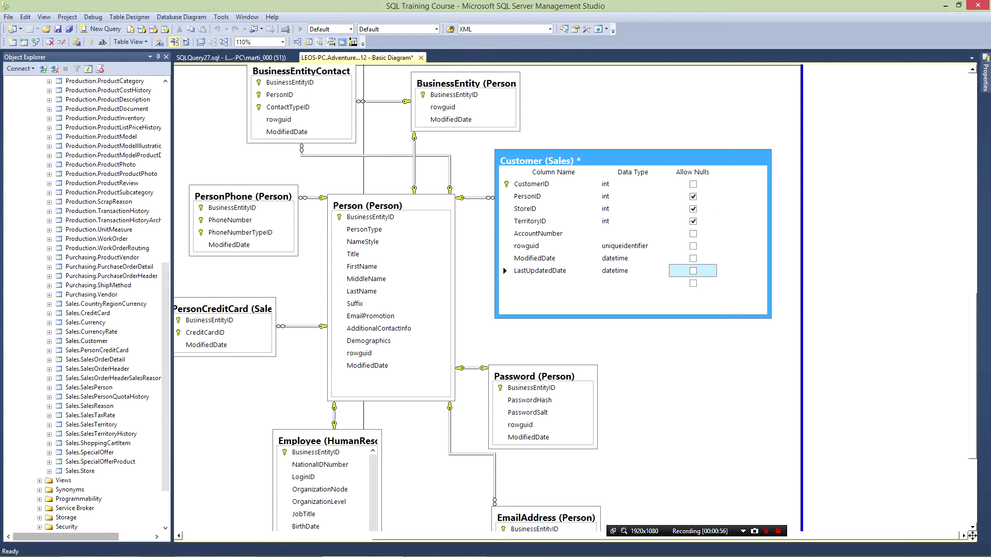
pyautogui.click(676, 361)
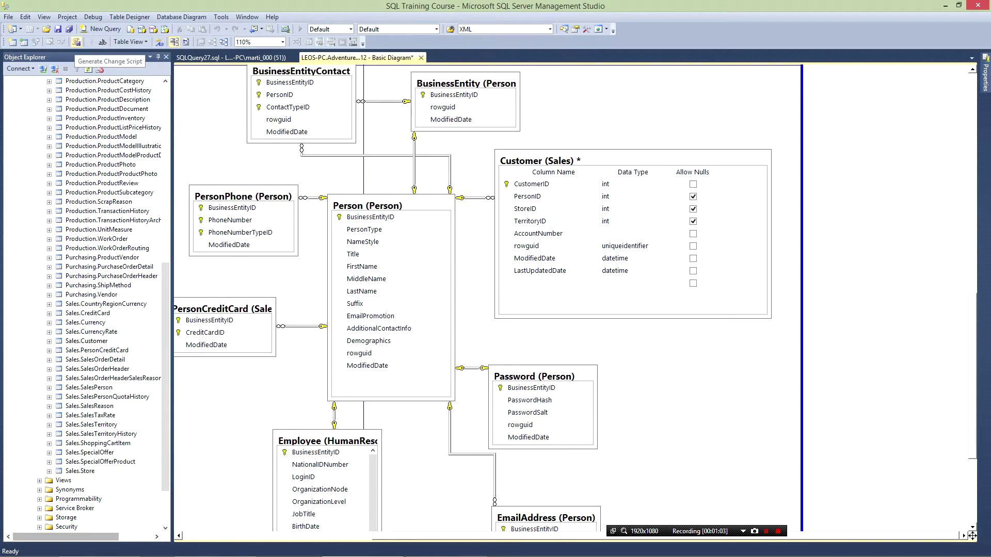
# - Generate the change script for the new Customer column, examine its ALTER TABLE statement, and dismiss it without saving a file
pyautogui.click(77, 42)
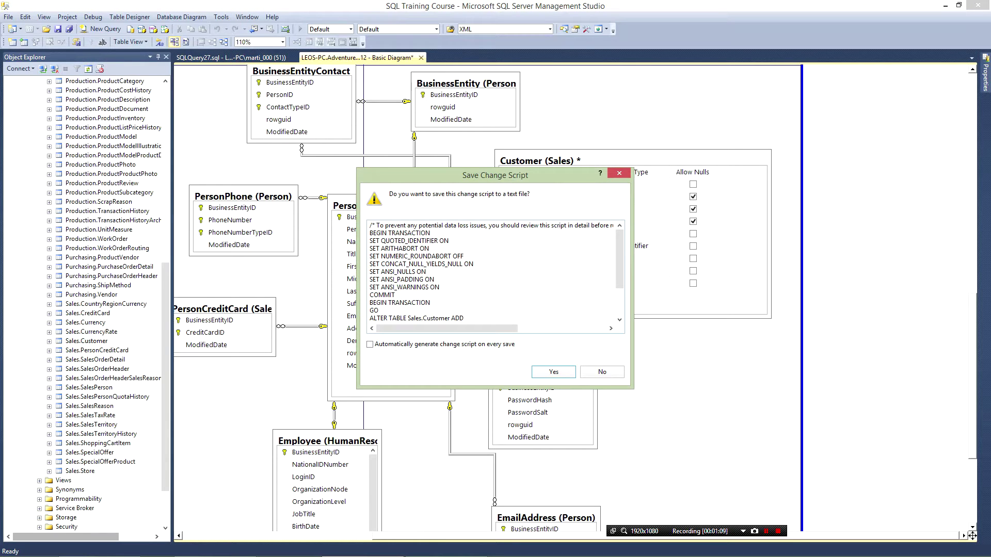
pyautogui.scroll(-4, 495, 272)
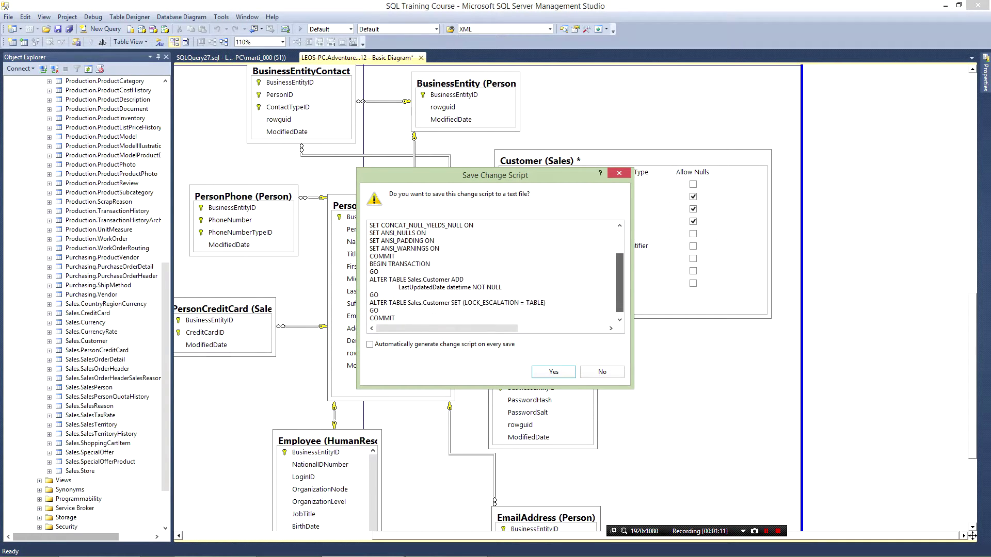
pyautogui.moveTo(370, 271); pyautogui.dragTo(502, 279)
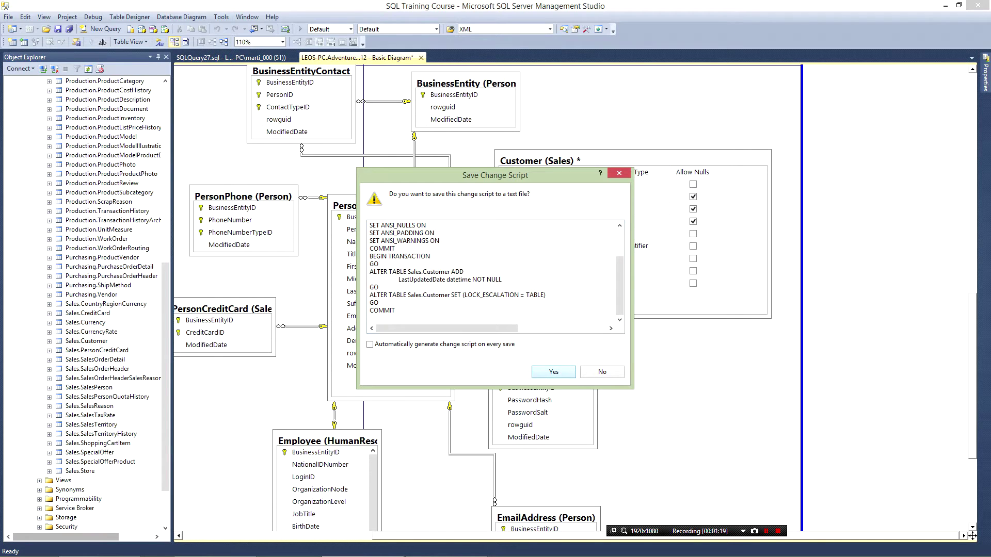
pyautogui.press('Return')
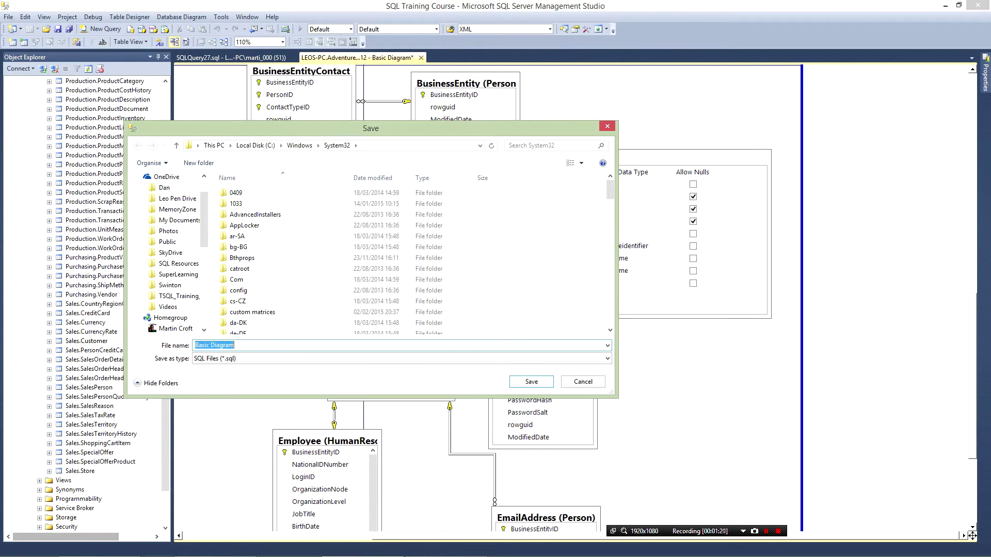
pyautogui.press('Escape')
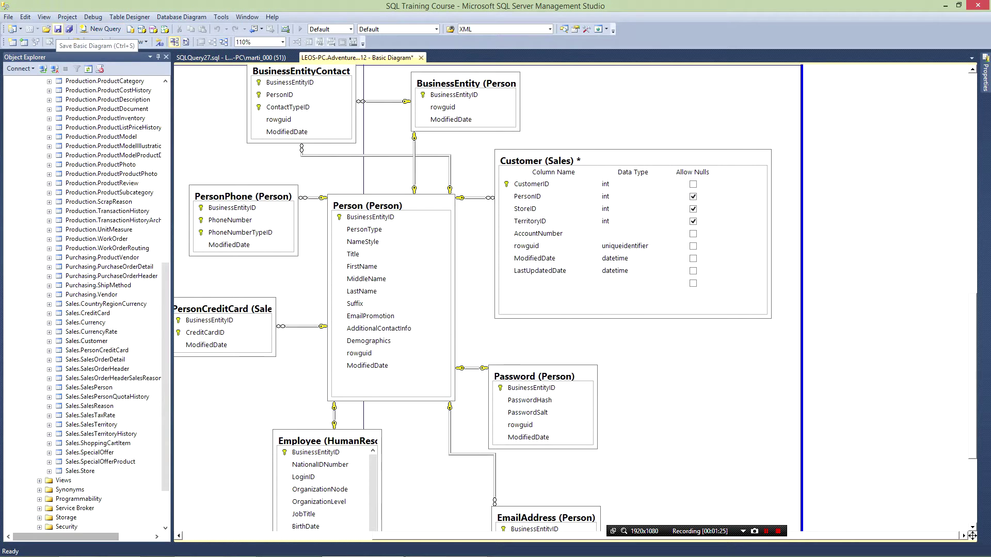
# - Try to save the diagram with the non-nullable LastUpdatedDate column to the database
pyautogui.click(58, 29)
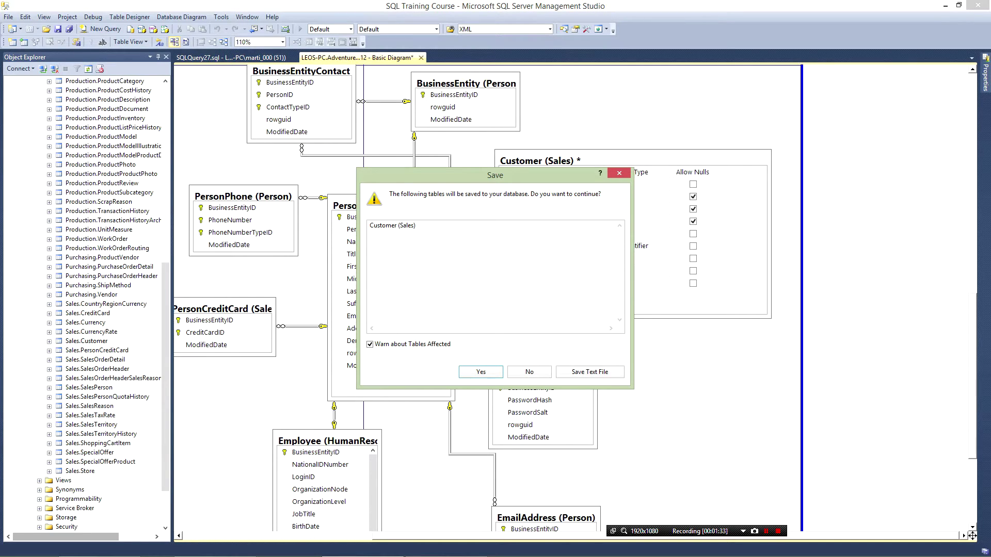
pyautogui.press('Return')
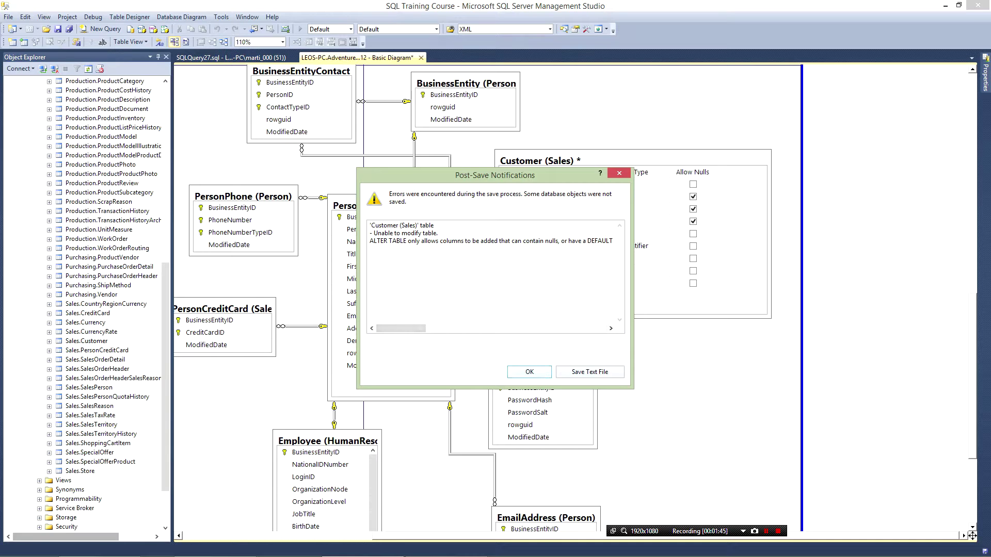
pyautogui.press('Return')
pyautogui.press('Return')
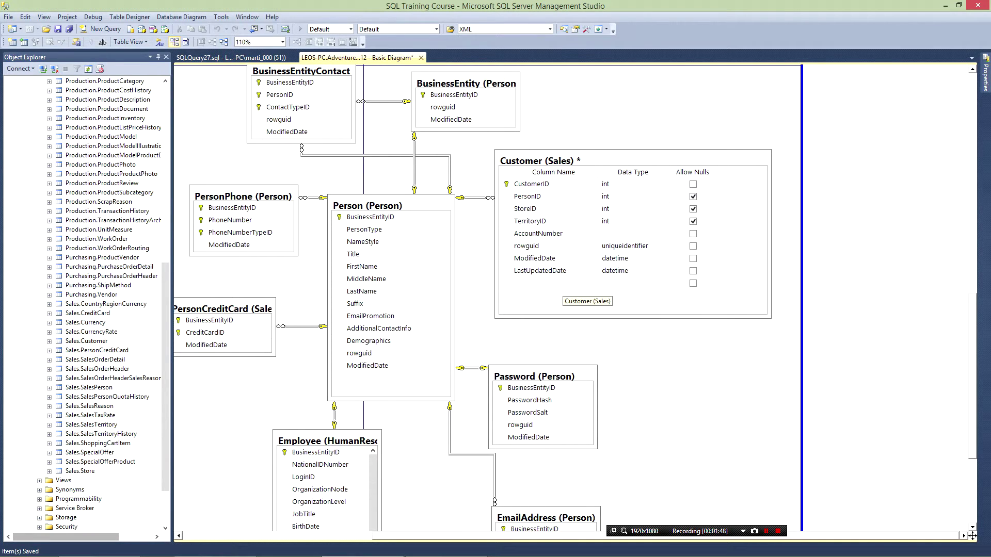
# - Allow nulls for the LastUpdatedDate column and save the Customer table to the database
pyautogui.click(693, 270)
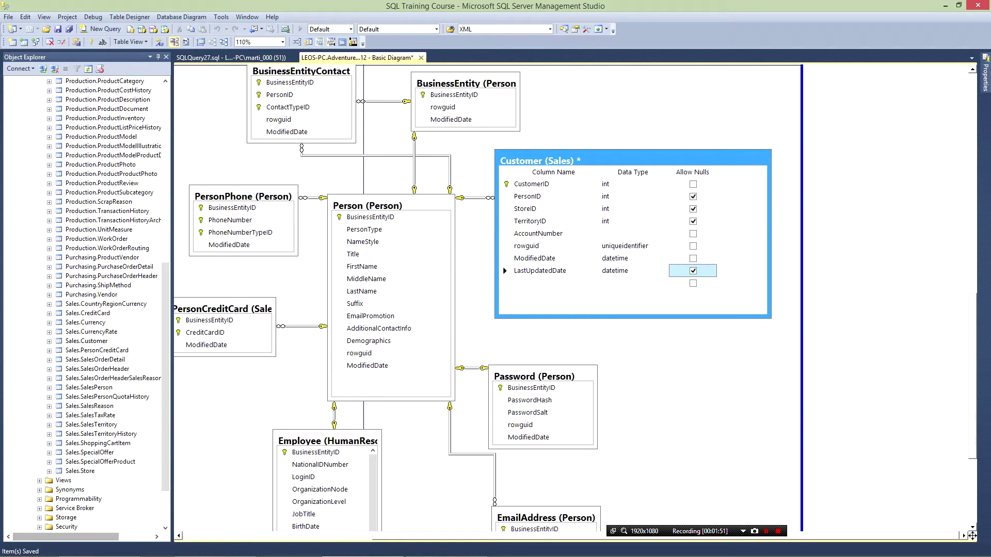
pyautogui.click(58, 29)
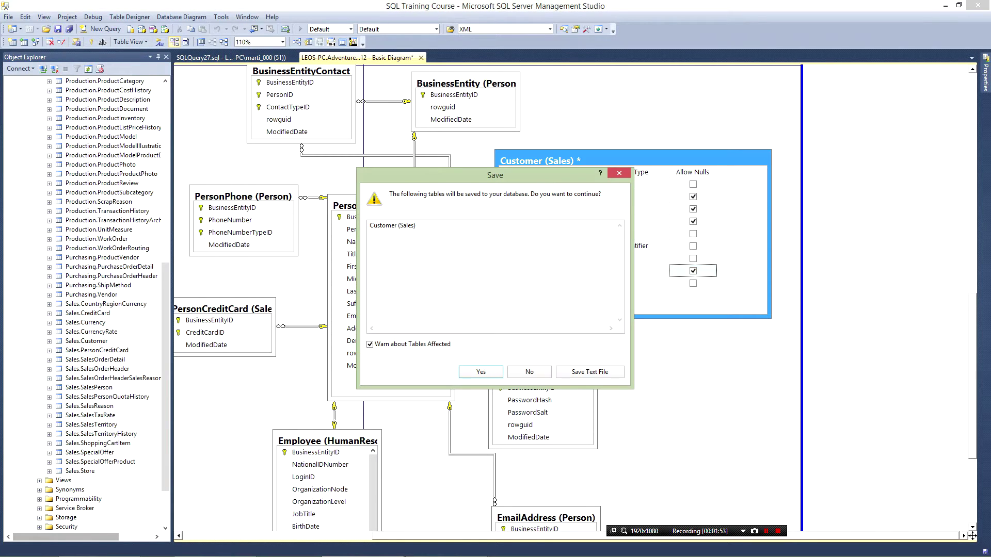
pyautogui.click(472, 370)
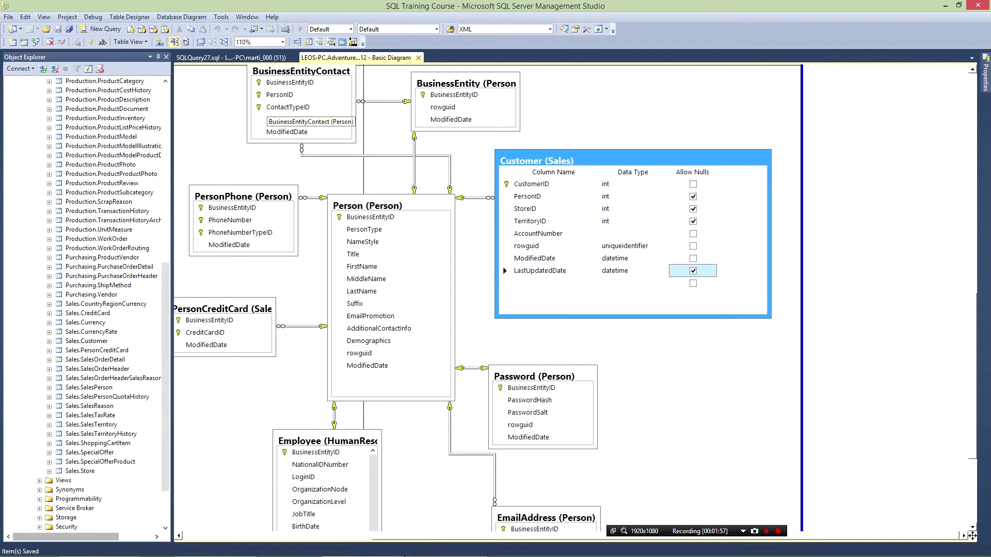
# - Replace the column list in the Sales.Customer top 1000 query with * and execute it
pyautogui.click(231, 57)
pyautogui.click(270, 126)
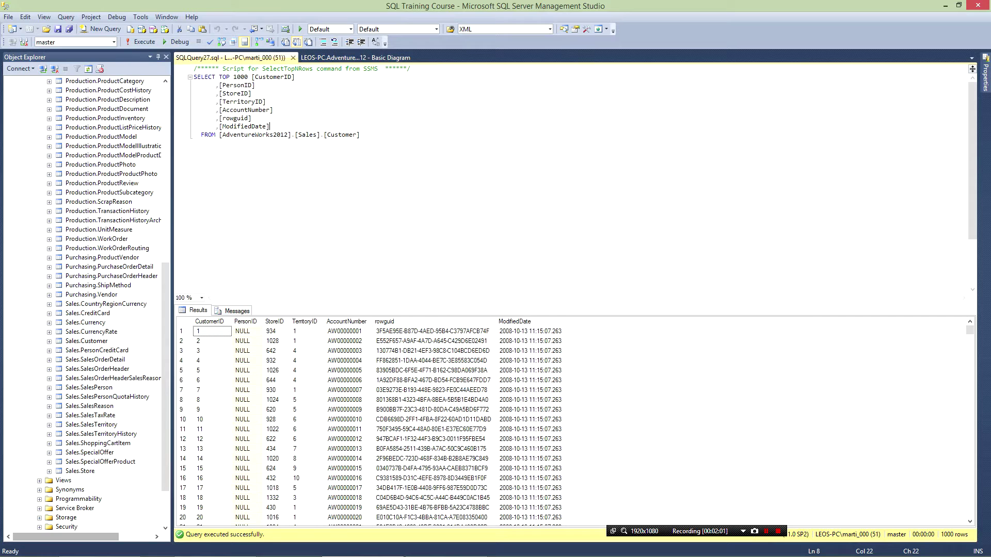
pyautogui.hotkey('shift', 'Up')
pyautogui.hotkey('shift', 'Up')
pyautogui.hotkey('shift', 'Up')
pyautogui.hotkey('shift', 'Up')
pyautogui.hotkey('shift', 'Up')
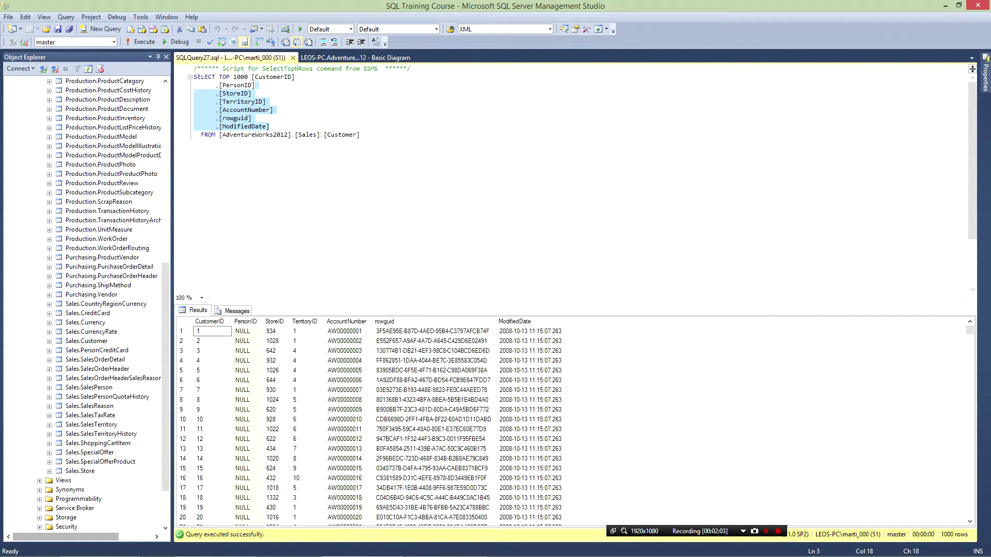
pyautogui.hotkey('shift', 'Up')
pyautogui.hotkey('shift', 'Left')
pyautogui.hotkey('shift', 'Left')
pyautogui.hotkey('shift', 'Left')
pyautogui.hotkey('shift', 'Left')
pyautogui.hotkey('shift', 'Left')
pyautogui.write('*')
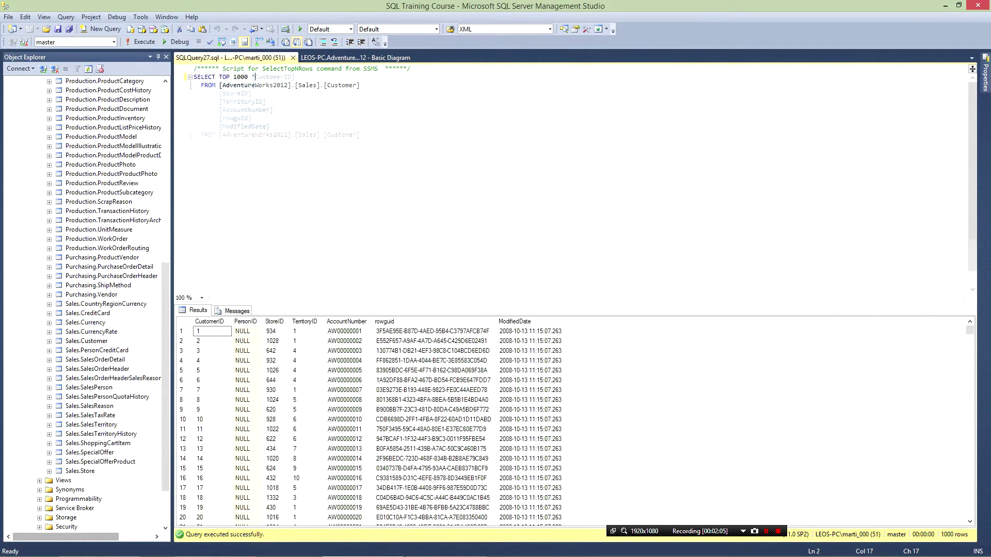
pyautogui.press('F5')
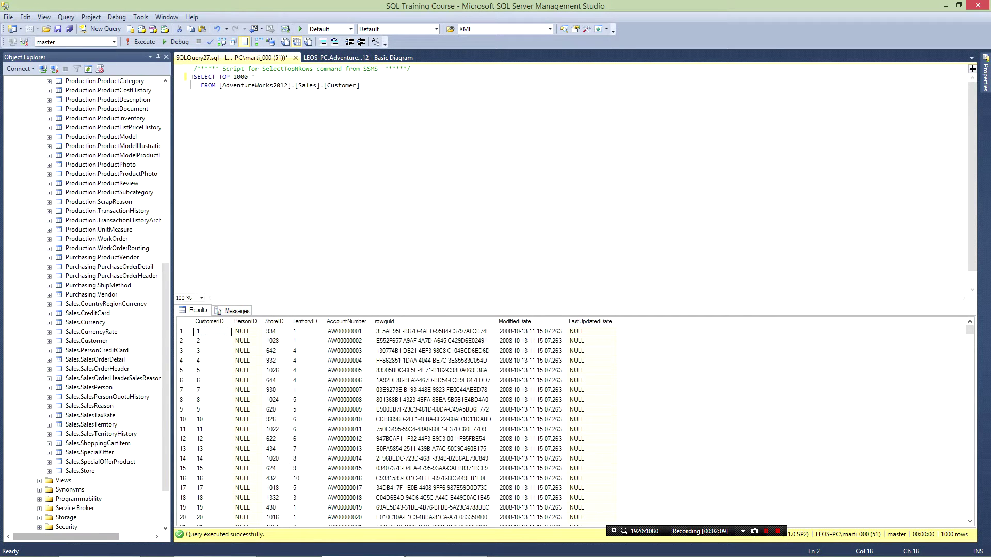
# - Examine the LastUpdatedDate values across the rows of the query results
pyautogui.click(593, 469)
pyautogui.scroll(-17, 592, 468)
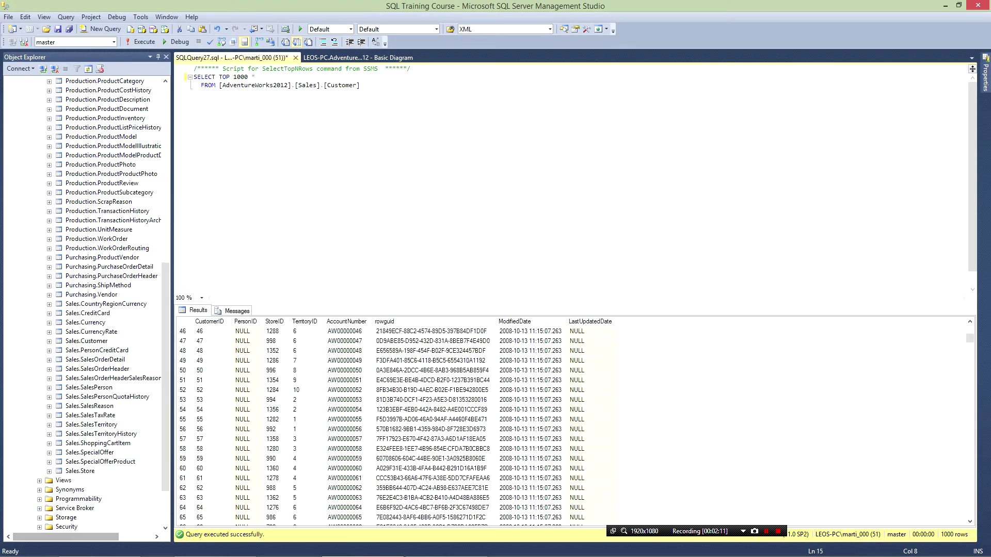
pyautogui.moveTo(970, 339)
pyautogui.mouseDown()
pyautogui.moveTo(970, 512)
pyautogui.moveTo(969, 330)
pyautogui.mouseUp()
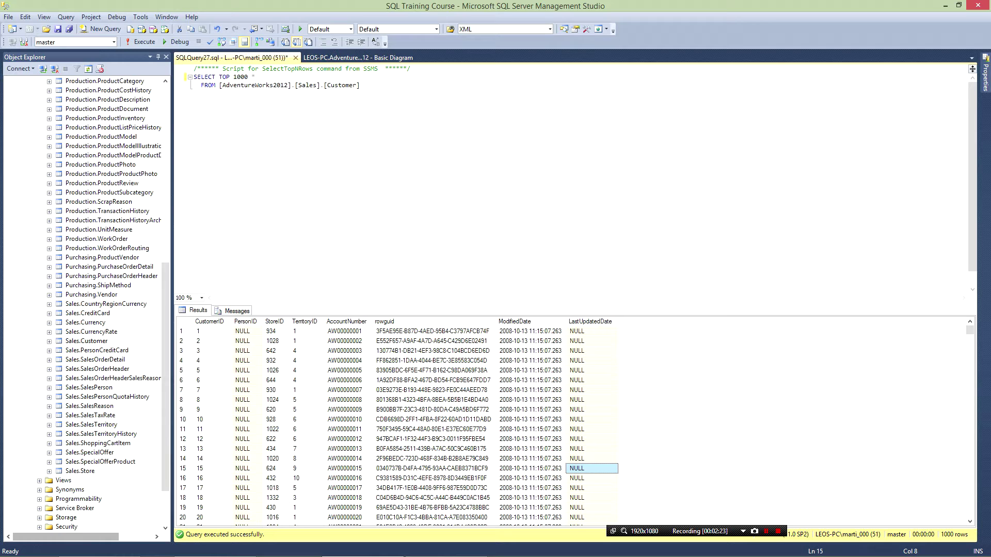
# - Delete the LastUpdatedDate column from the Customer table in the Basic Diagram
pyautogui.click(358, 57)
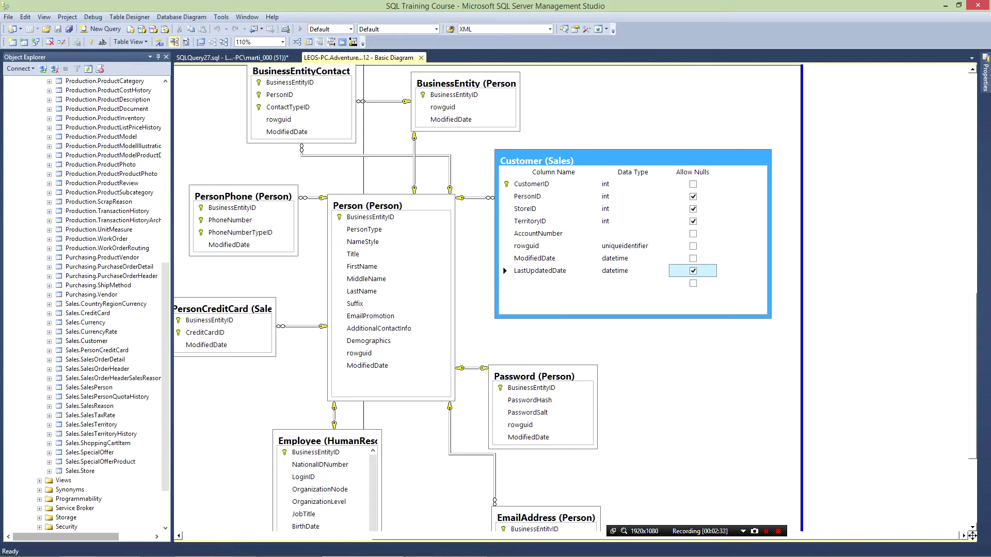
pyautogui.rightClick(507, 272)
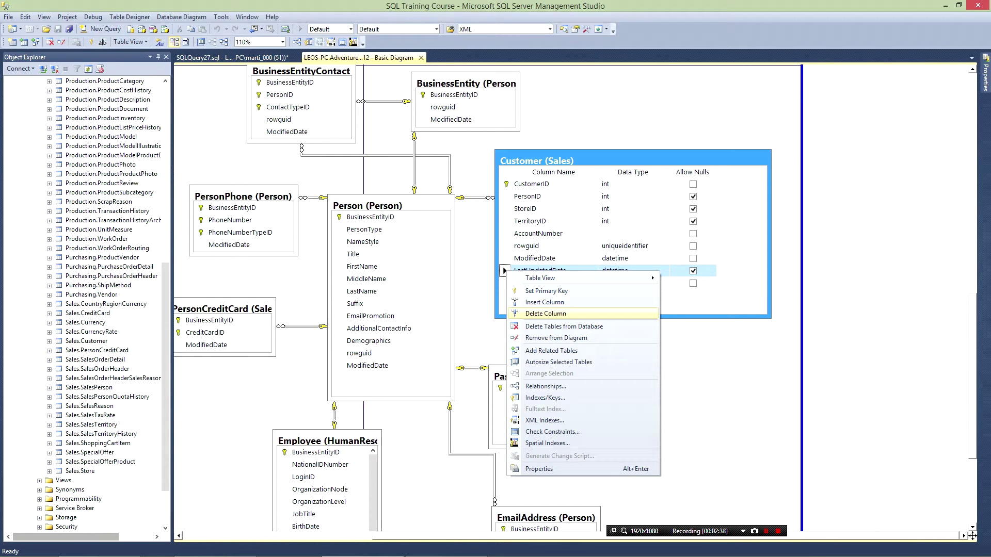
pyautogui.click(545, 313)
# - Examine the DROP COLUMN statement in the Customer table's change script and decline saving it to a text file
pyautogui.hotkey('ctrl', 's')
pyautogui.scroll(-3, 972, 536)
pyautogui.moveTo(374, 272); pyautogui.dragTo(483, 280)
pyautogui.press('Tab')
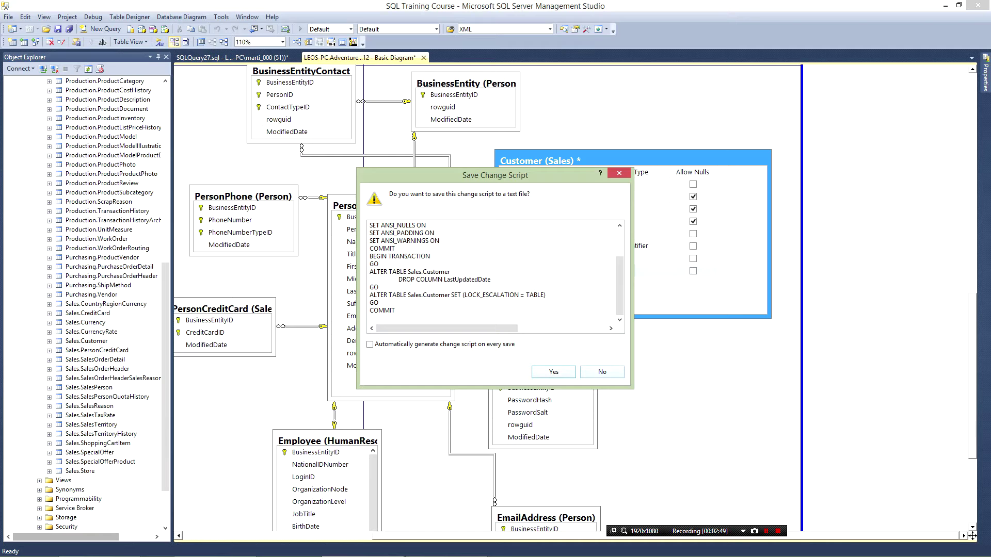
pyautogui.press('Return')
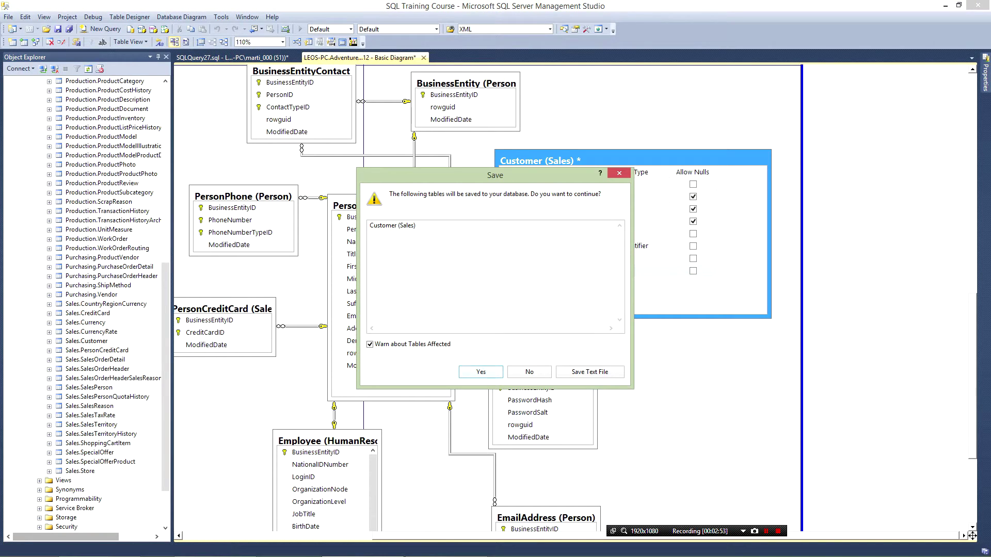
# - Save the Customer table without the deleted column to the database and rerun the top 1000 query
pyautogui.press('Return')
pyautogui.hotkey('ctrl', 'Tab')
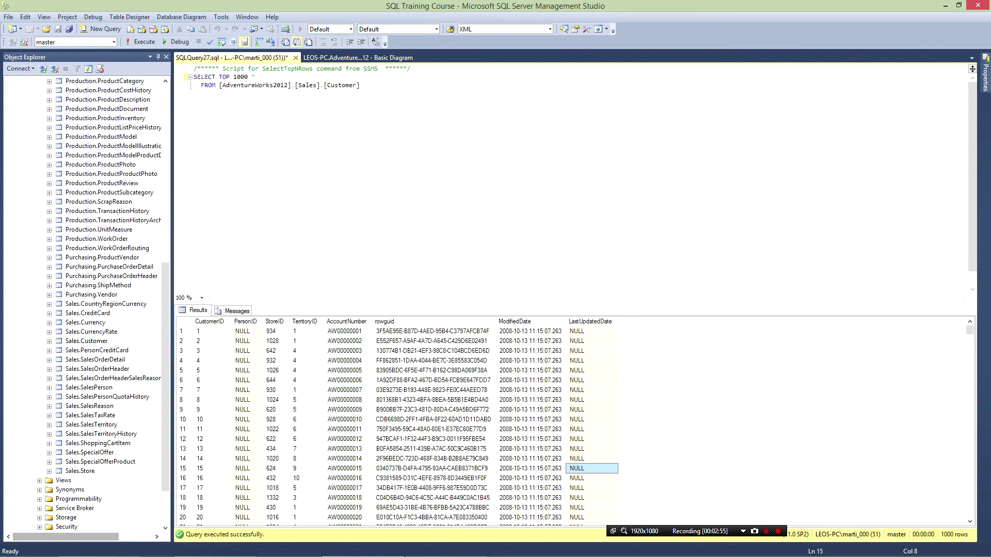
pyautogui.press('F5')
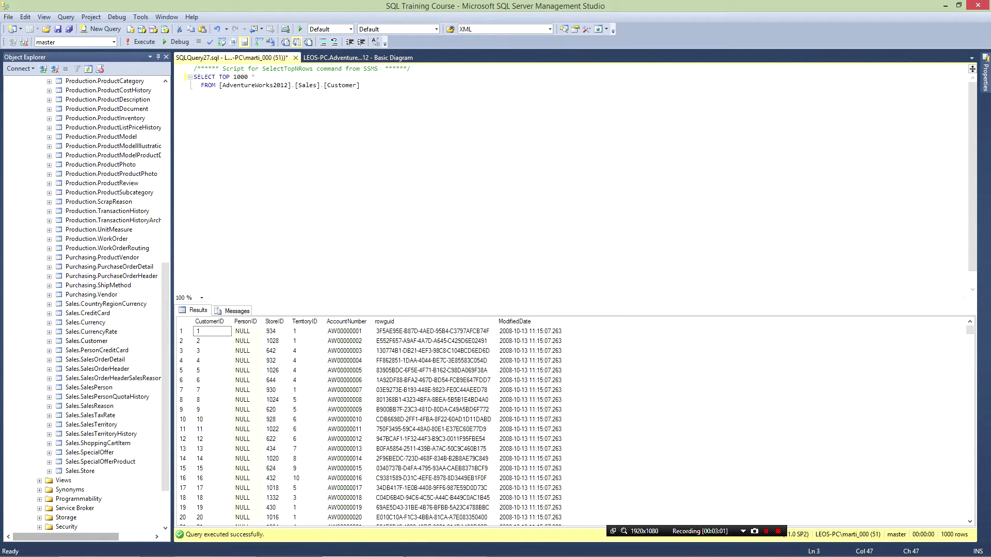
# - Return to the Basic Diagram and select the FirstName column in the Person table
pyautogui.hotkey('ctrl', 'Tab')
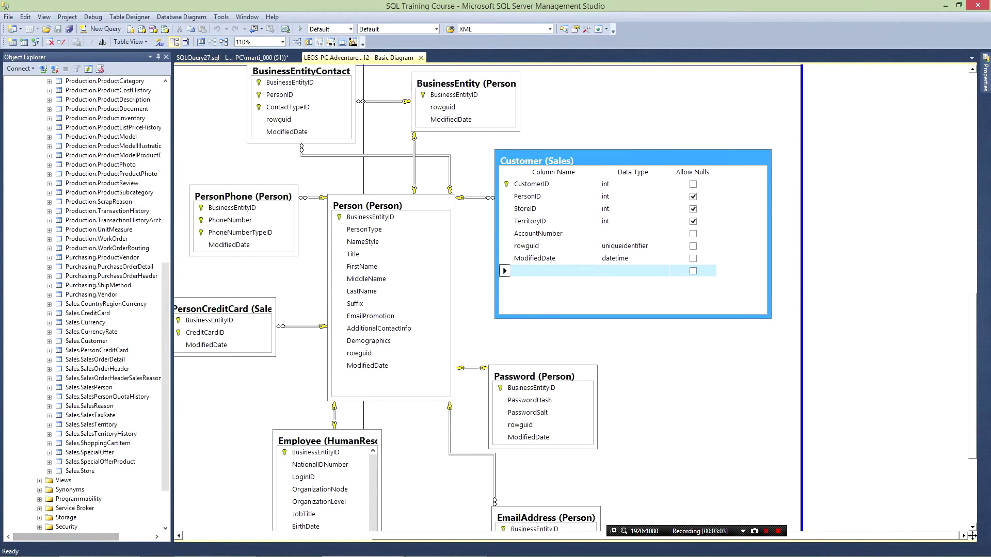
pyautogui.click(393, 265)
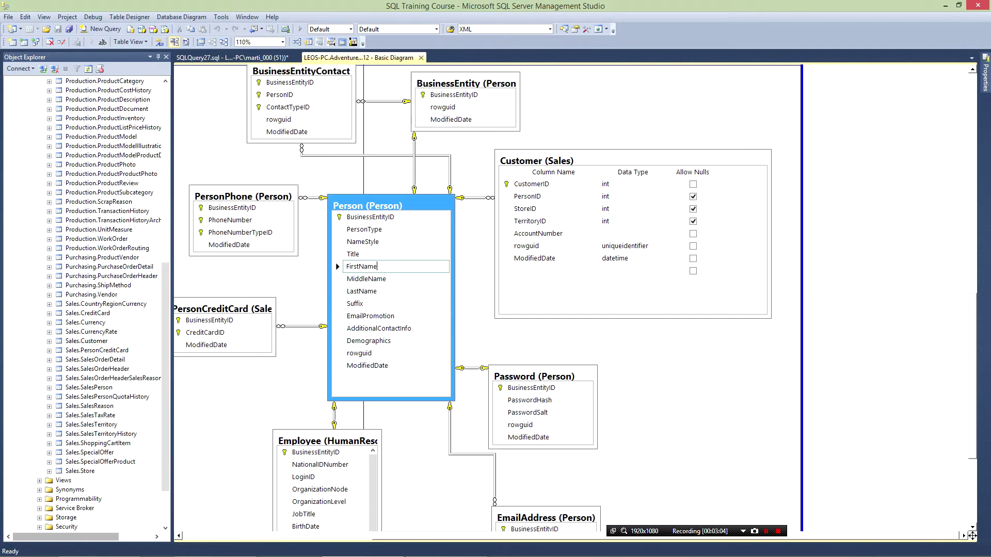
# - Rename the Person table's FirstName column to First_Name and its LastName column to Last_Name
pyautogui.write('_')
pyautogui.click(360, 291)
pyautogui.write('_')
pyautogui.click(477, 299)
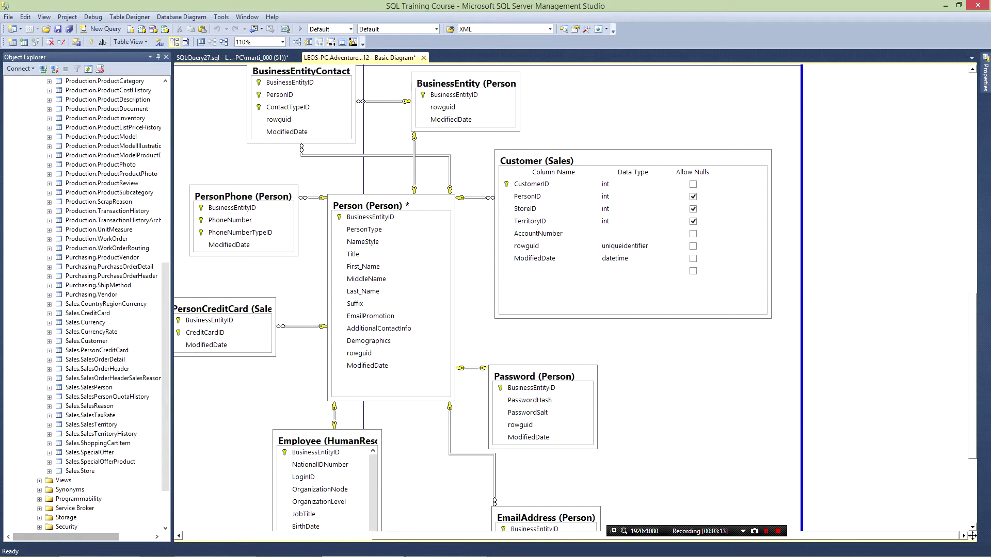
# - Generate the Person table's change script, examine its sp_rename statements and decline saving it to a text file
pyautogui.click(77, 42)
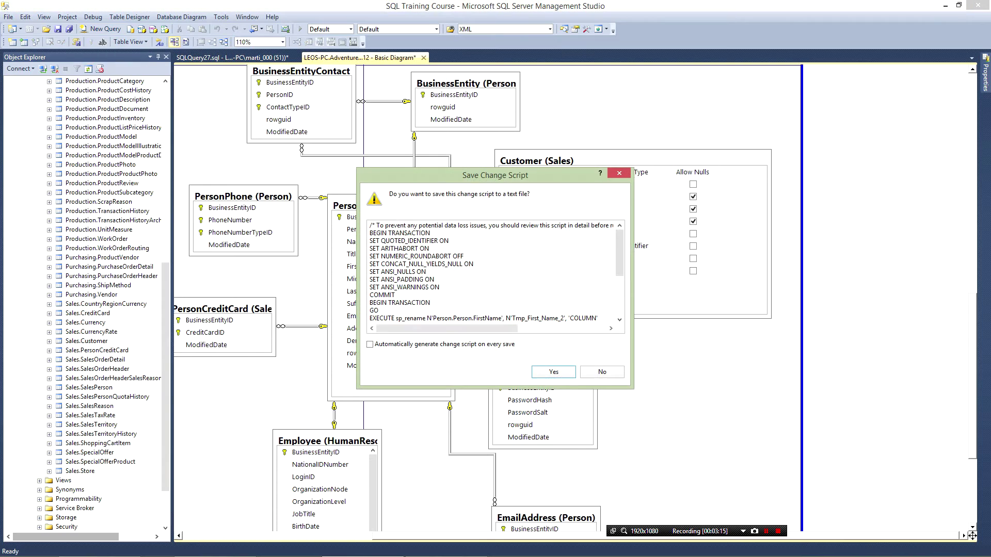
pyautogui.scroll(-3, 496, 272)
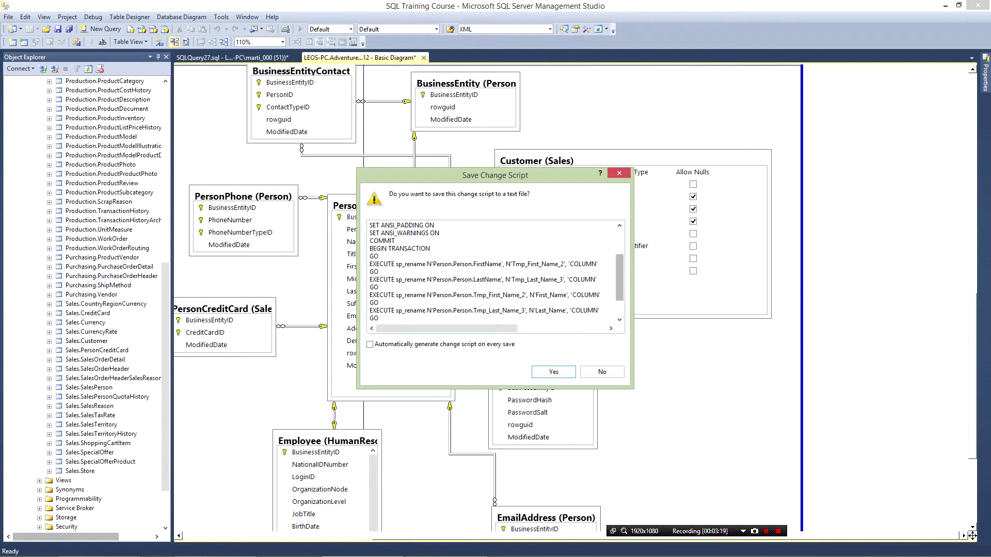
pyautogui.moveTo(619, 278); pyautogui.dragTo(620, 294)
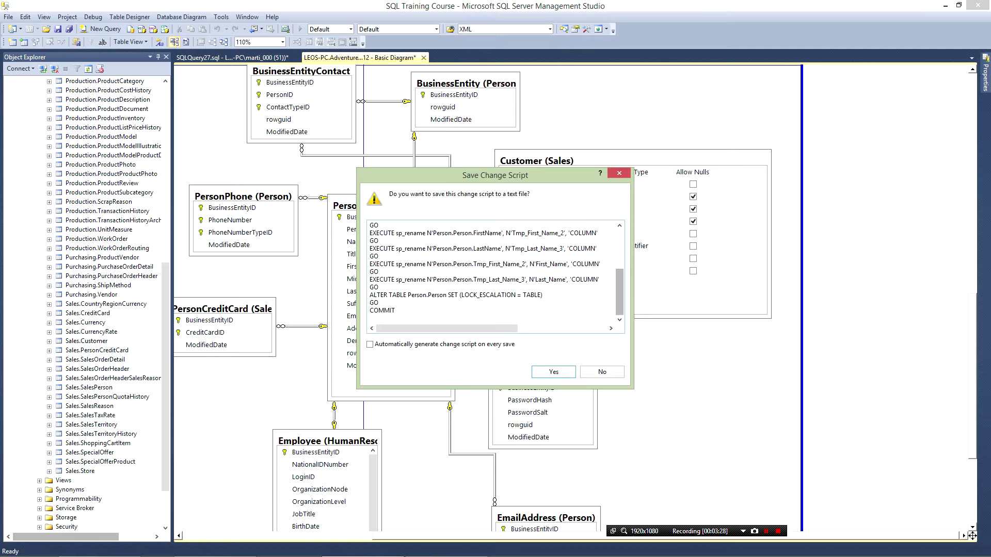
pyautogui.click(601, 372)
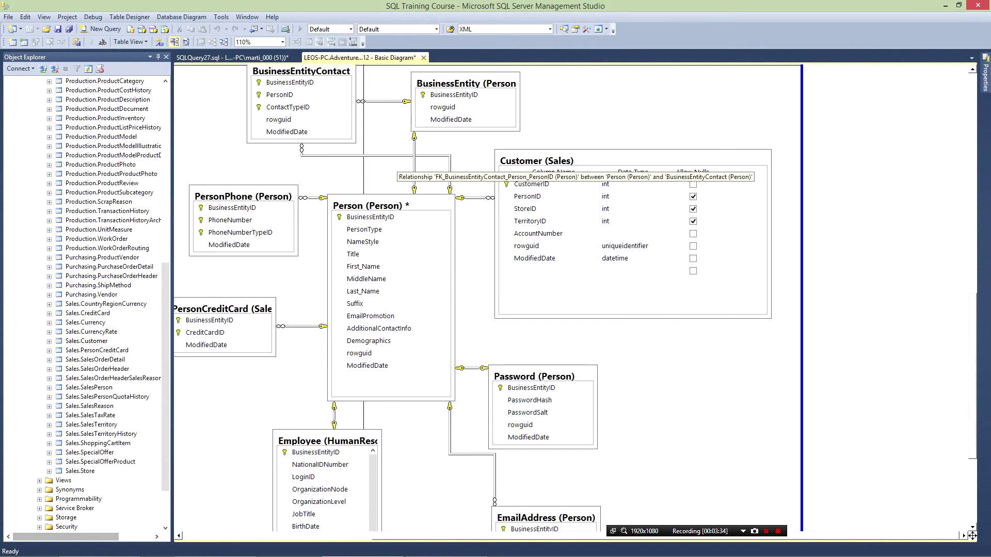
# - Create a new table named My Table in the empty area above the BusinessEntity table
pyautogui.scroll(5, 487, 298)
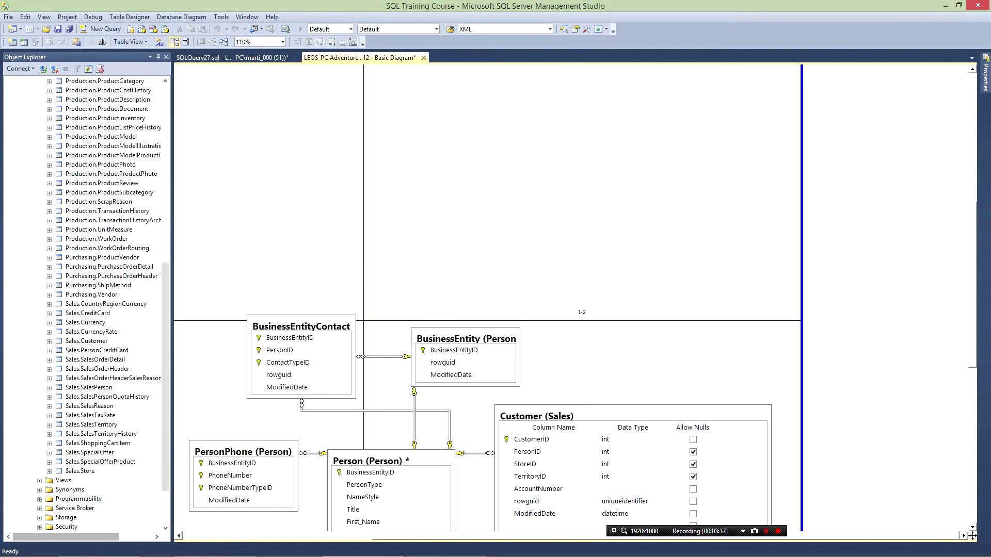
pyautogui.rightClick(453, 126)
pyautogui.click(475, 133)
pyautogui.write('MyTB')
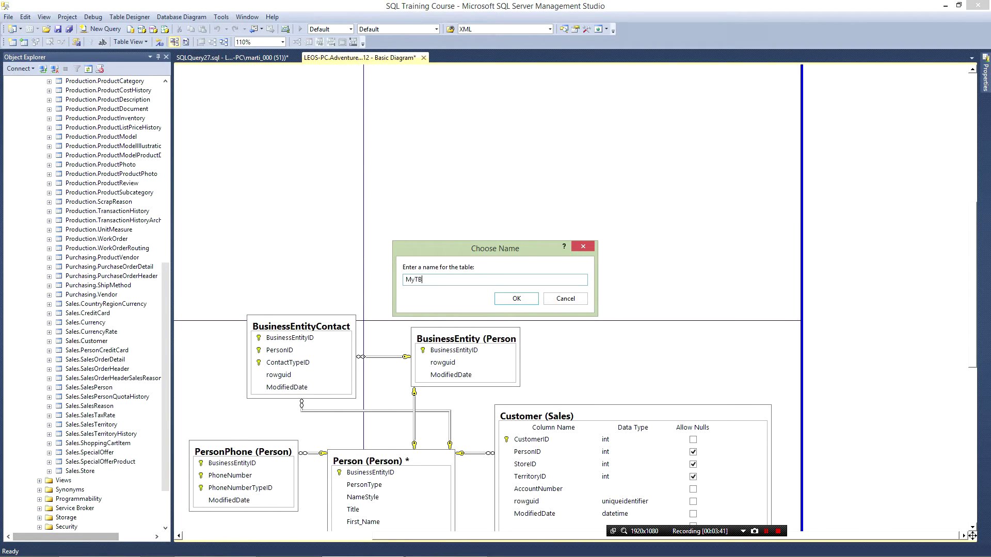
pyautogui.press('BackSpace')
pyautogui.press('BackSpace')
pyautogui.press('BackSpace')
pyautogui.press('BackSpace')
pyautogui.write('Tab')
pyautogui.press('Return')
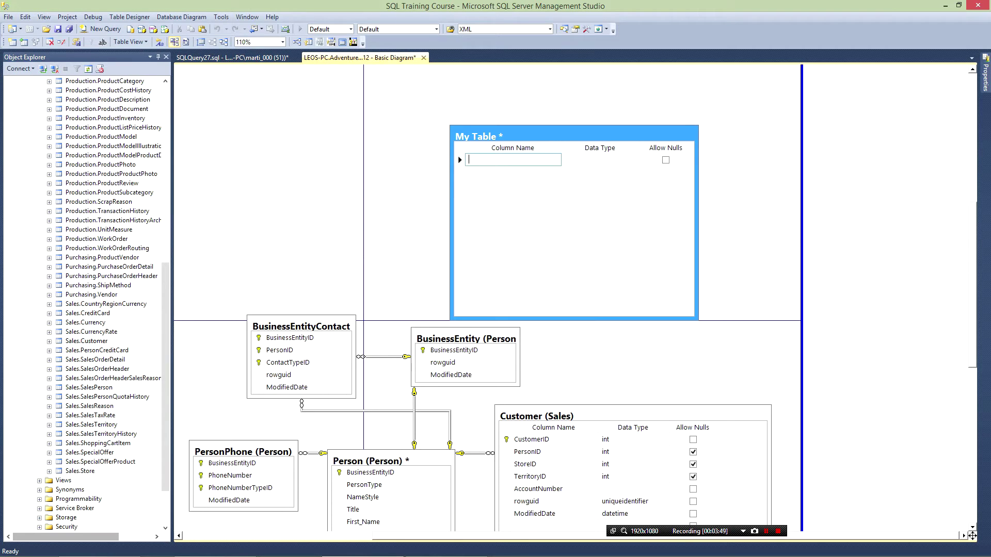
# - Add an ID column with the int data type to My Table
pyautogui.write('IN')
pyautogui.press('BackSpace')
pyautogui.press('BackSpace')
pyautogui.write('ID')
pyautogui.press('Tab')
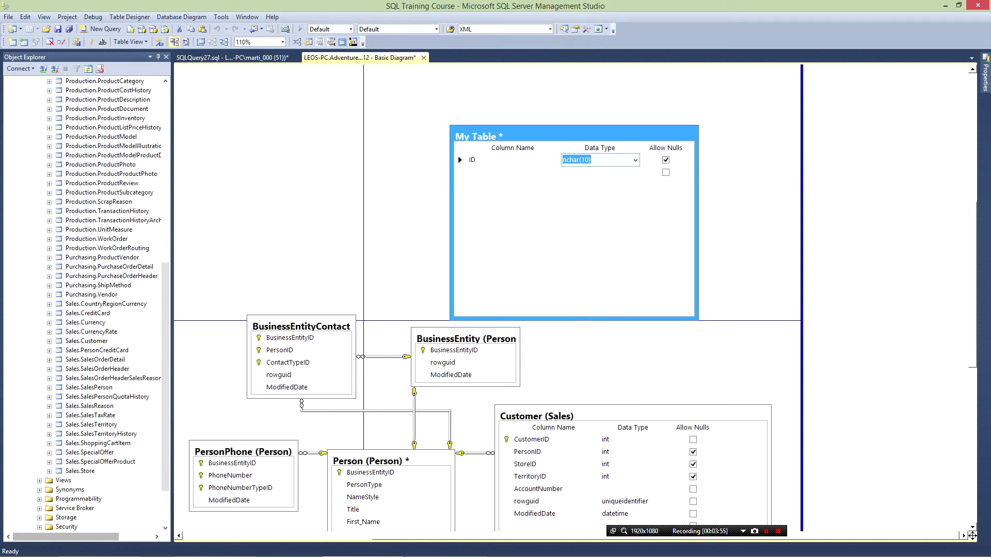
pyautogui.write('i')
pyautogui.hotkey('alt', 'Down')
pyautogui.press('Down')
pyautogui.press('Return')
pyautogui.press('Tab')
pyautogui.press('Tab')
# - Add a ReportDate column with the datetime data type to My Table
pyautogui.write('FeportDate')
pyautogui.press('Tab')
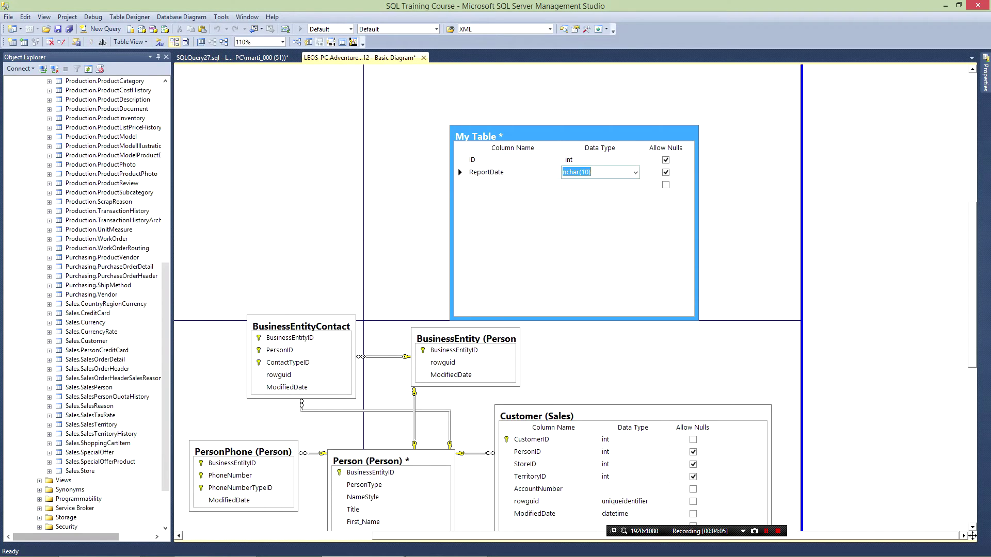
pyautogui.write('Datetime')
pyautogui.press('Tab')
pyautogui.press('Tab')
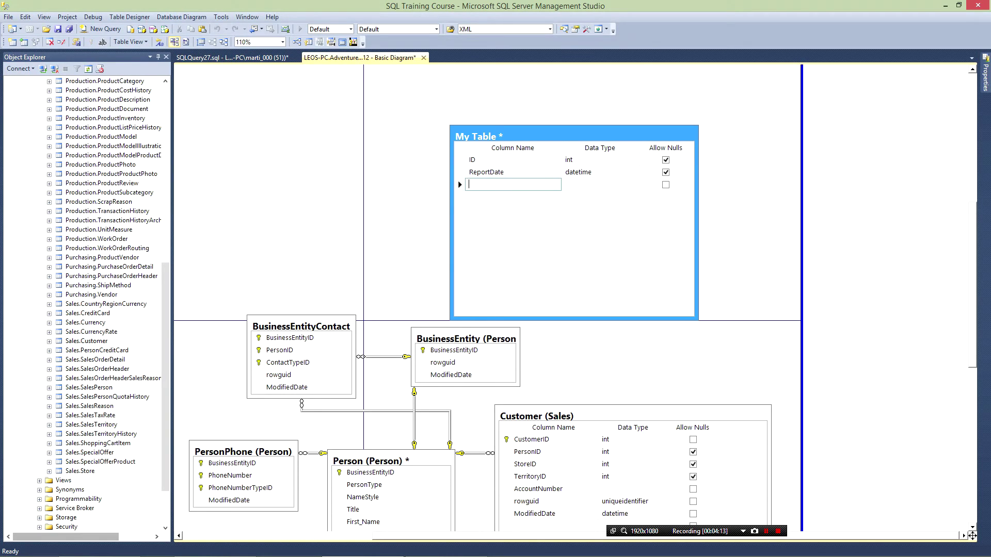
# - Set the ID column as the primary key of My Table
pyautogui.click(459, 160)
pyautogui.rightClick(458, 159)
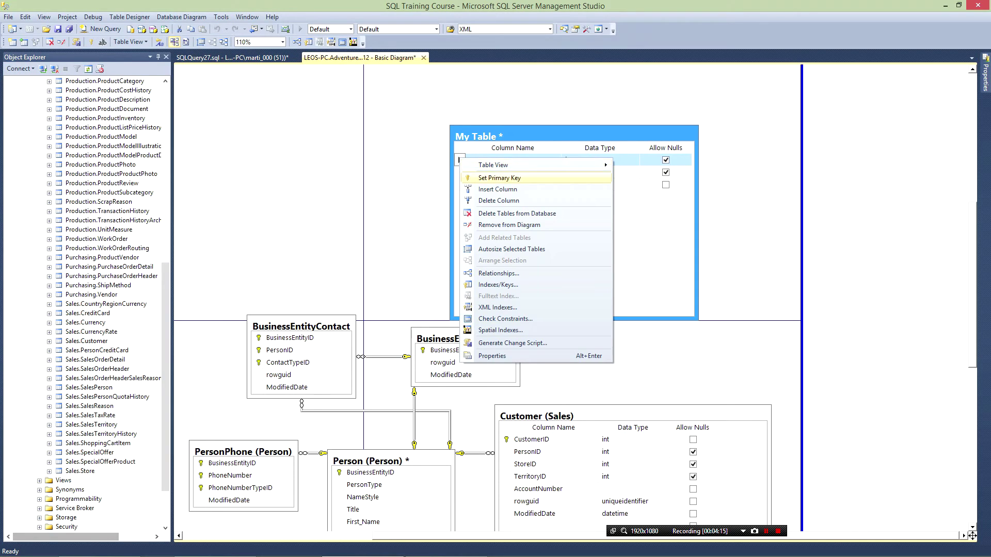
pyautogui.click(499, 178)
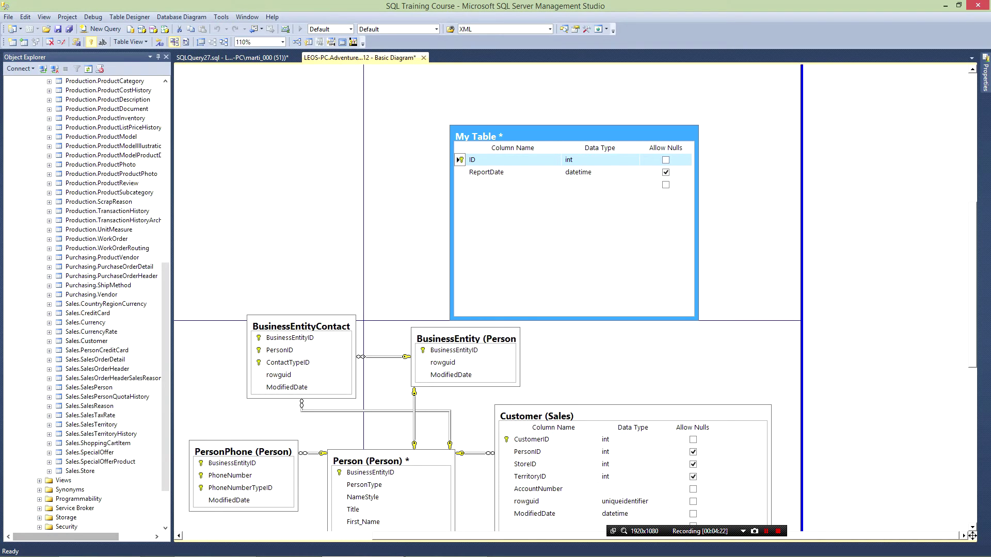
# - Generate the change script for My Table, examine its CREATE TABLE statement and decline saving it to a text file
pyautogui.hotkey('ctrl', 's')
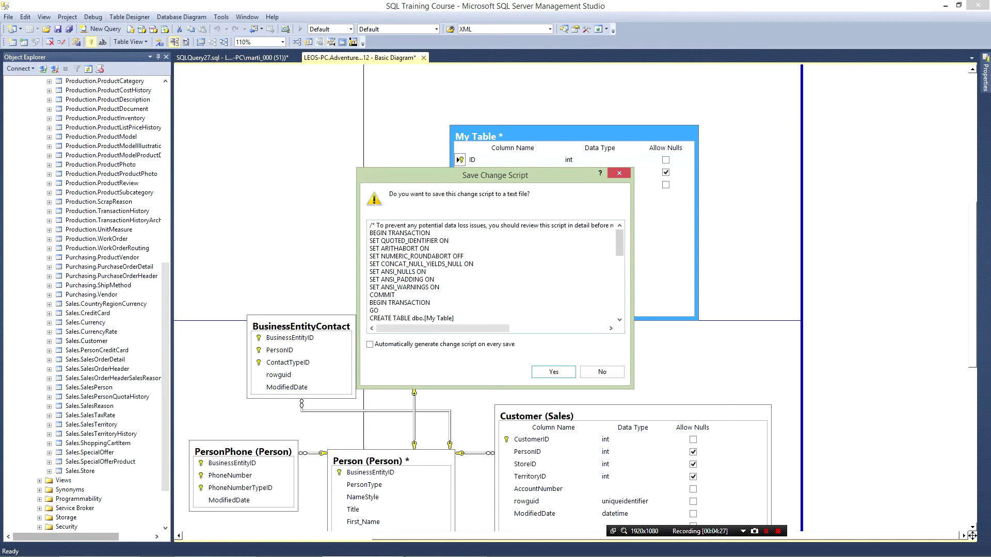
pyautogui.moveTo(425, 319); pyautogui.dragTo(453, 318)
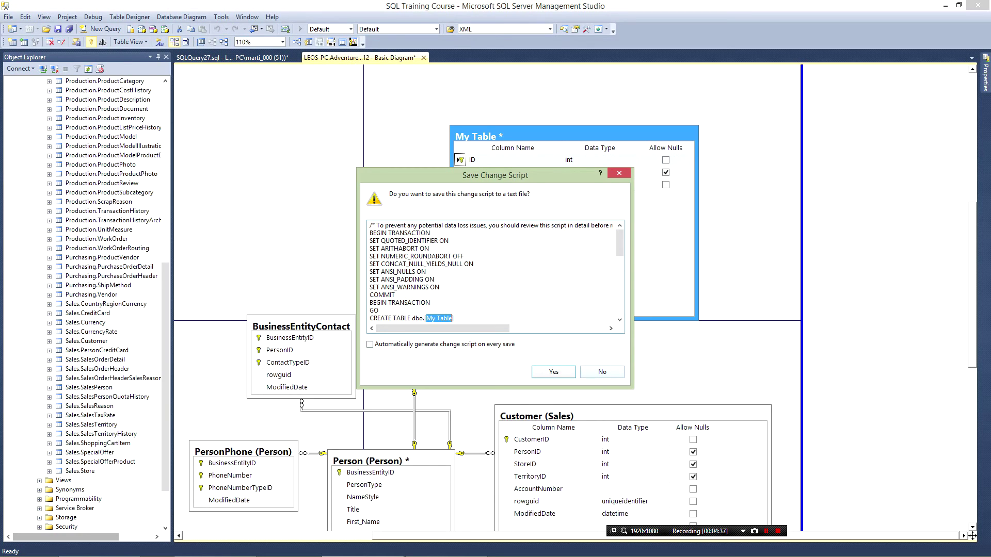
pyautogui.click(602, 372)
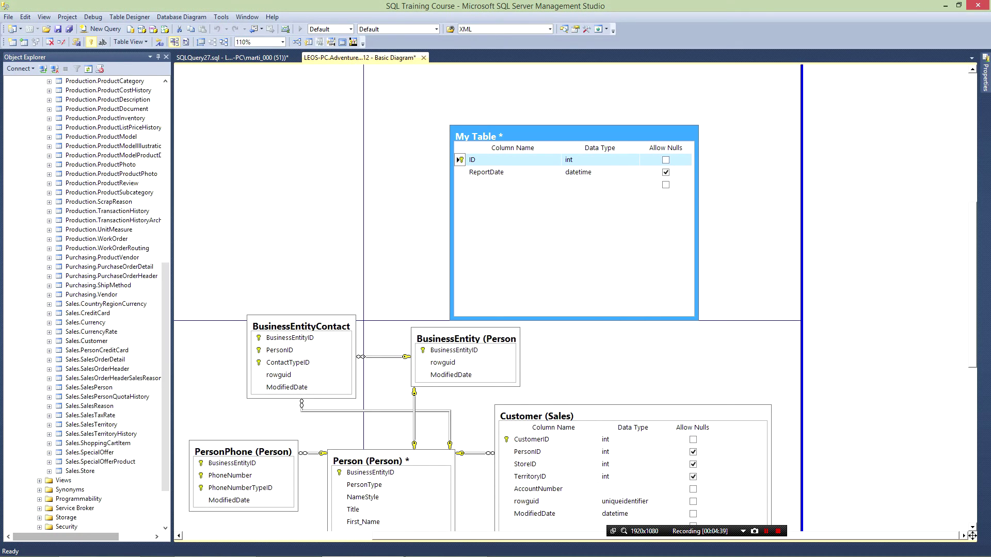
# - Reposition My Table above the BusinessEntityContact table and close the Basic Diagram without saving its changes
pyautogui.moveTo(639, 132); pyautogui.dragTo(516, 87)
pyautogui.rightClick(516, 86)
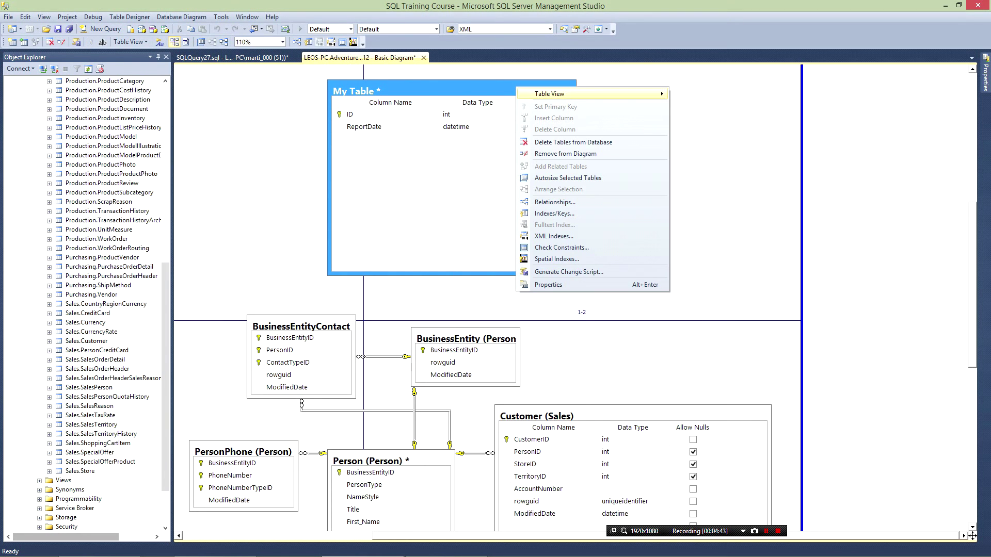
pyautogui.hotkey('ctrl', 'F4')
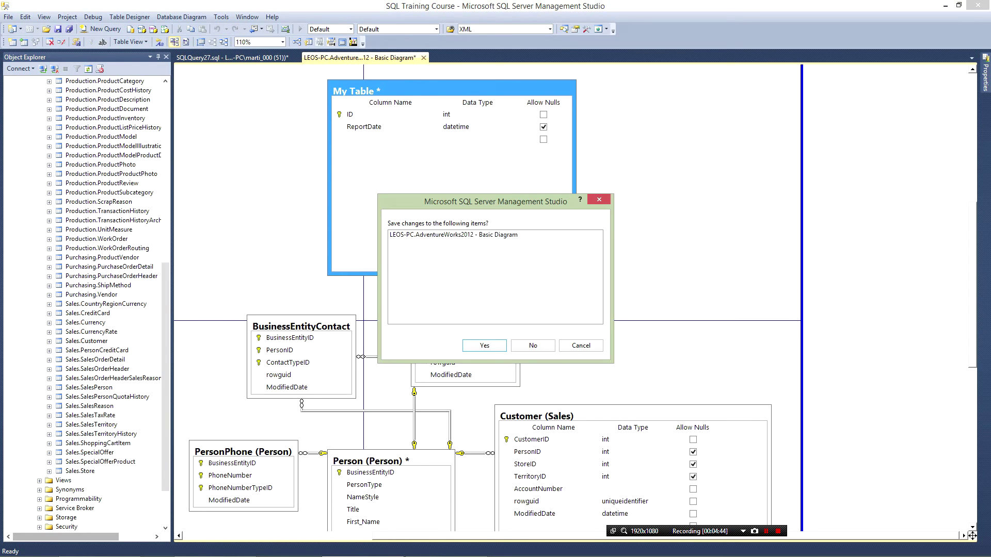
pyautogui.press('Tab')
pyautogui.press('Return')
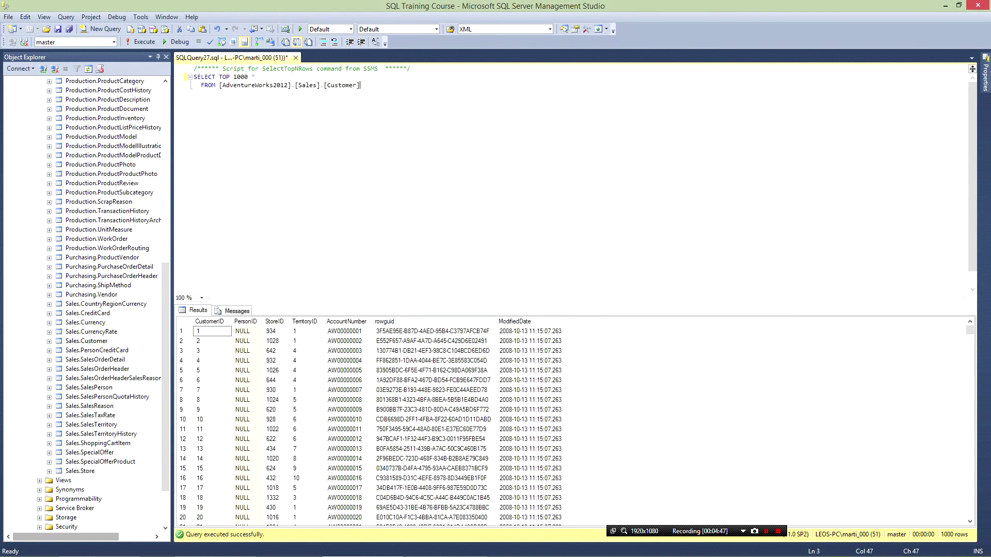